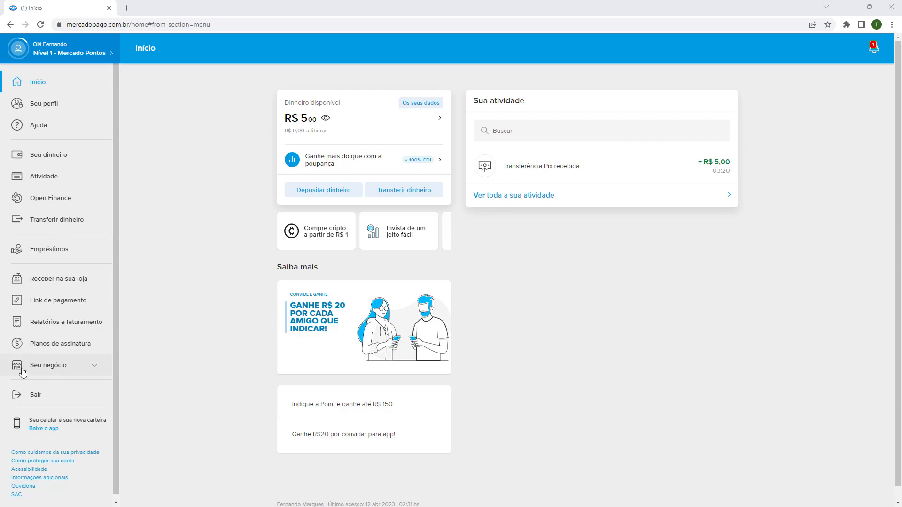
# - Open the Custos page within the Seu negócio section
pyautogui.click(58, 371)
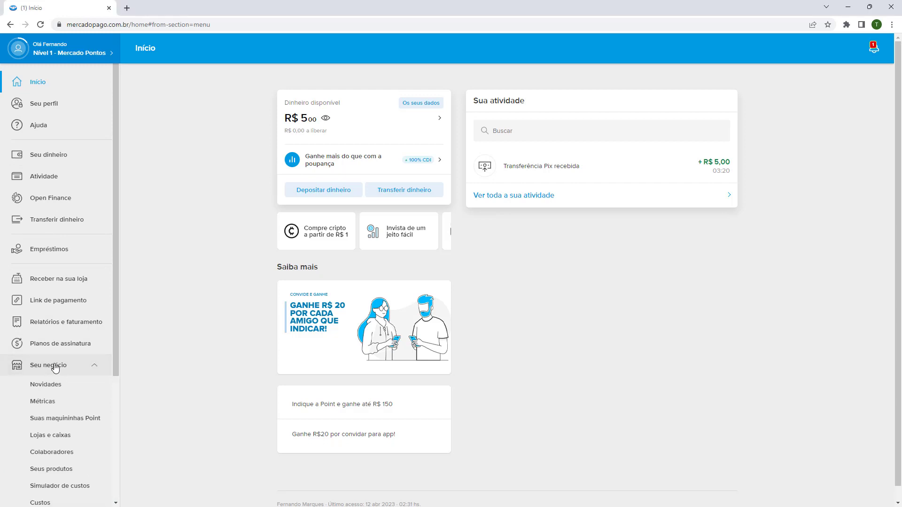
pyautogui.scroll(-2, 42, 343)
pyautogui.scroll(-2, 40, 336)
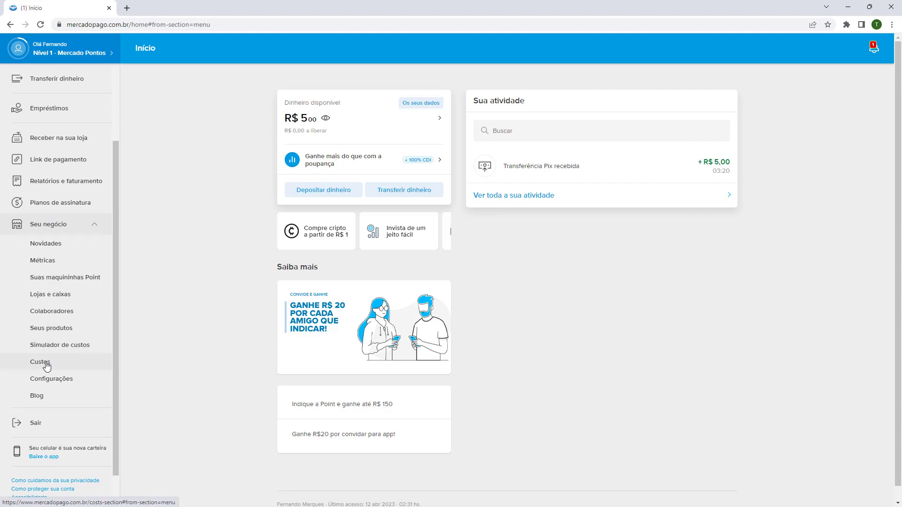
pyautogui.click(45, 363)
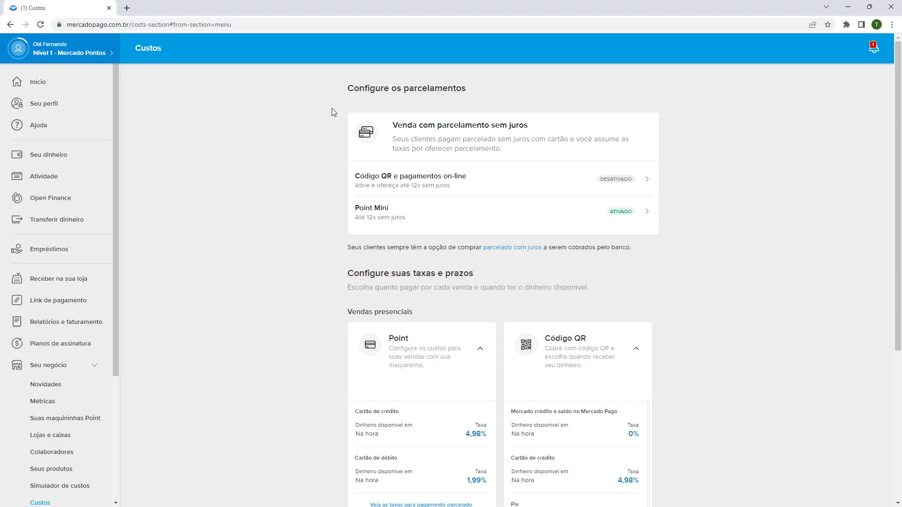
# - Read the description of interest-free installment sales and open the Código QR e pagamentos on-line settings
pyautogui.moveTo(343, 89); pyautogui.dragTo(409, 89)
pyautogui.click(409, 89)
pyautogui.moveTo(450, 126); pyautogui.dragTo(470, 126)
pyautogui.click(465, 126)
pyautogui.moveTo(395, 139); pyautogui.dragTo(526, 139)
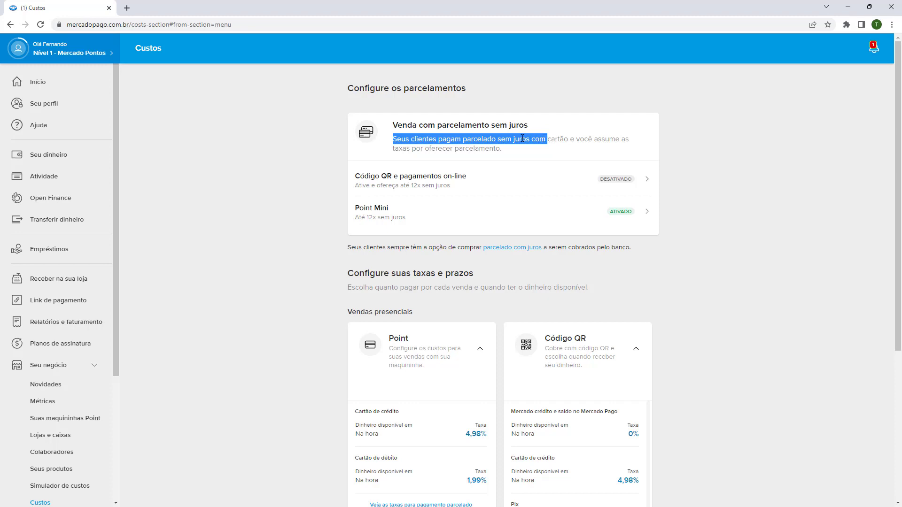
pyautogui.click(482, 147)
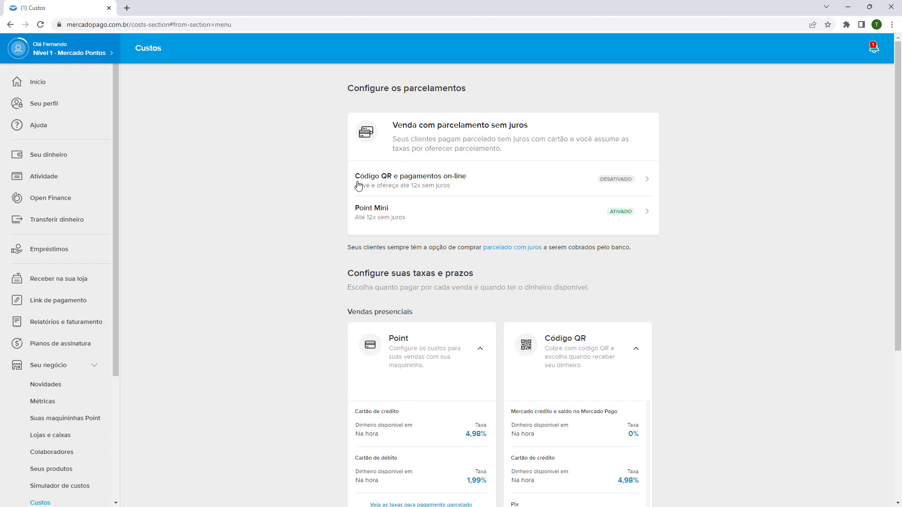
pyautogui.click(444, 182)
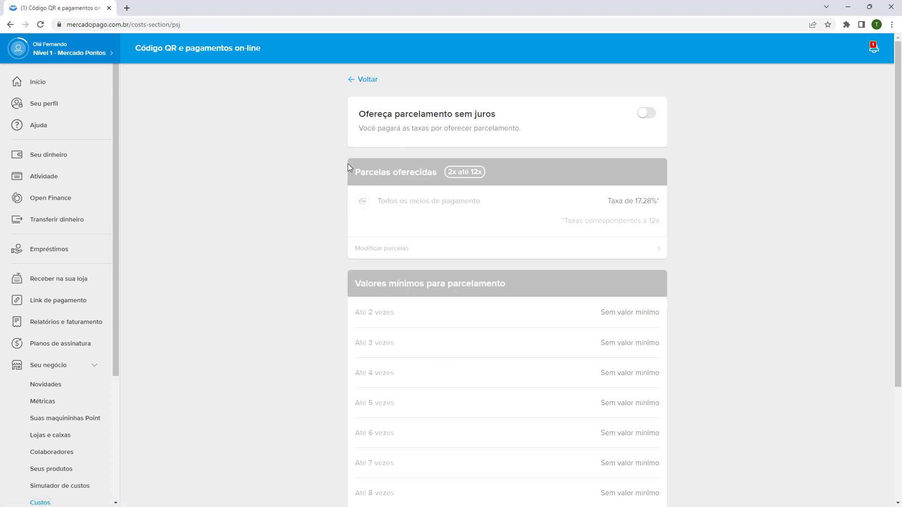
# - Enable Ofereça parcelamento sem juros for QR code and online payments
pyautogui.moveTo(359, 119); pyautogui.dragTo(483, 120)
pyautogui.click(483, 120)
pyautogui.click(643, 114)
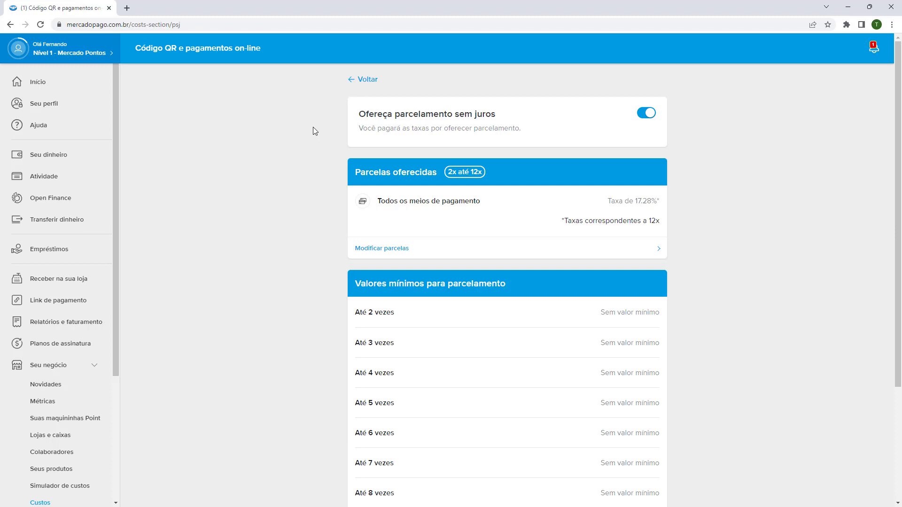
# - Modify the offered installments for all payment methods, choosing Até 3x as the maximum
pyautogui.moveTo(359, 113); pyautogui.dragTo(367, 112)
pyautogui.click(362, 115)
pyautogui.moveTo(356, 173); pyautogui.dragTo(403, 174)
pyautogui.click(410, 173)
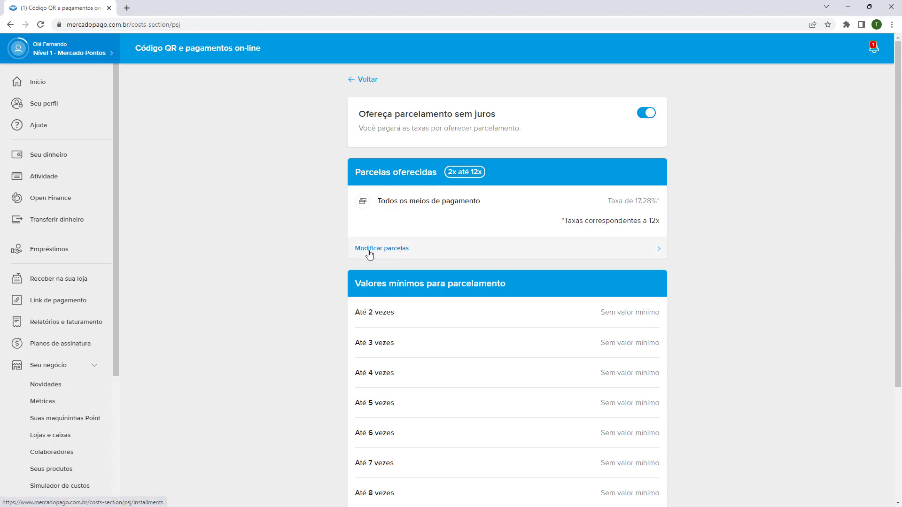
pyautogui.click(398, 250)
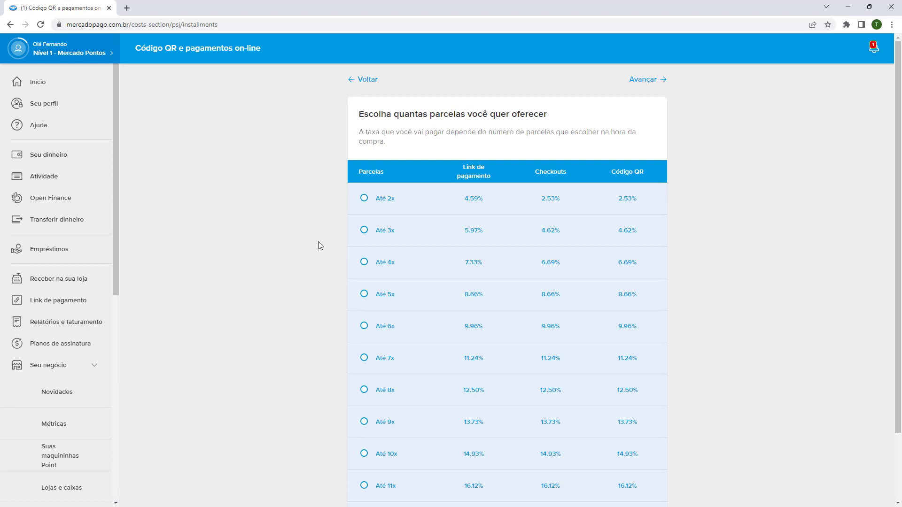
pyautogui.scroll(-1, 318, 242)
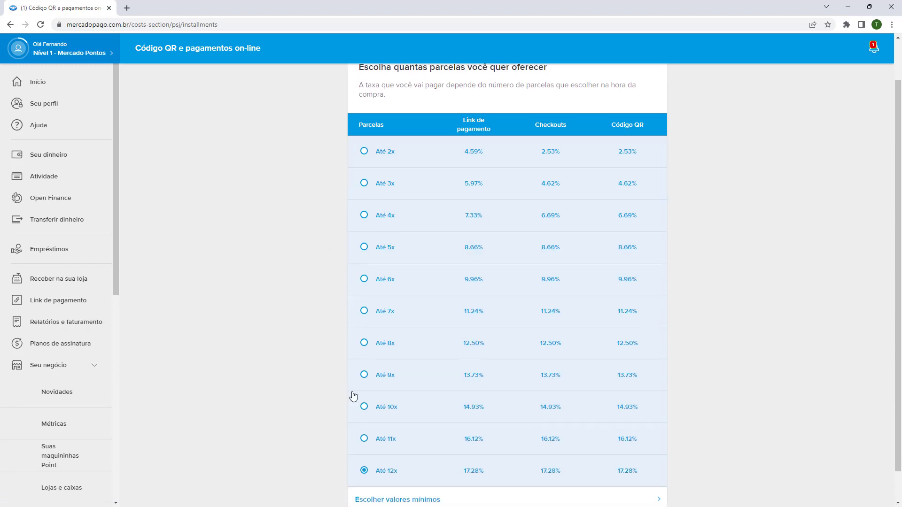
pyautogui.click(377, 192)
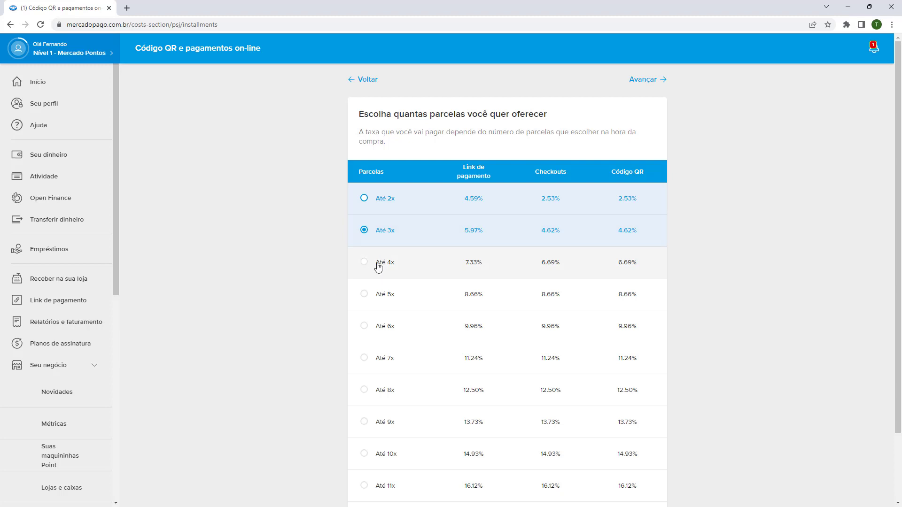
pyautogui.scroll(-1, 383, 278)
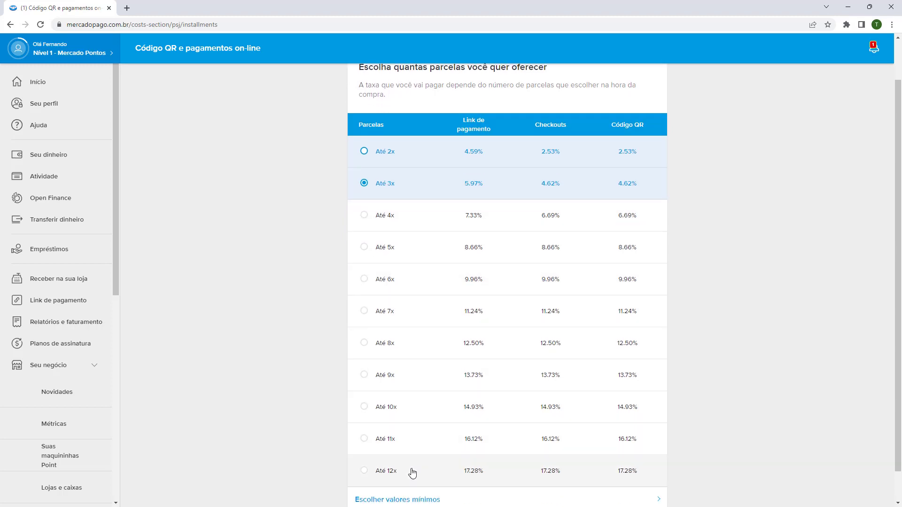
pyautogui.scroll(1, 414, 404)
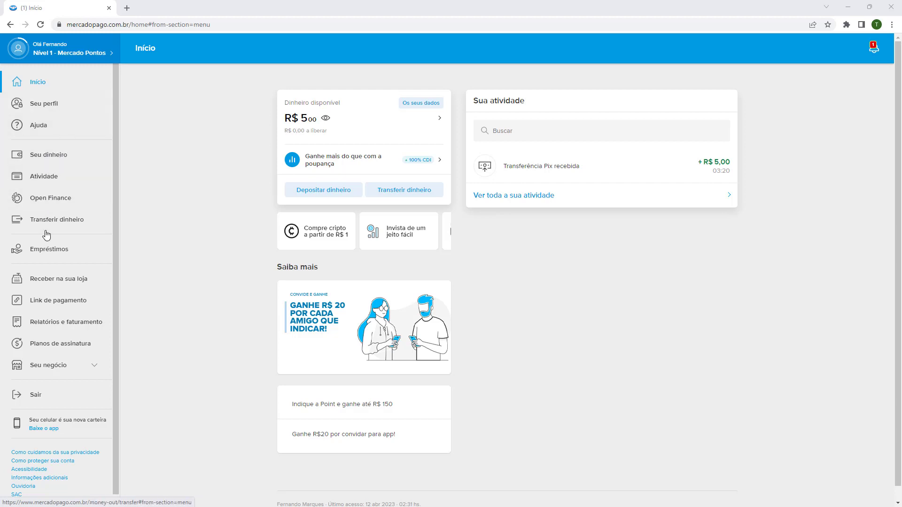
# - Go to the Custos page under Seu negócio
pyautogui.click(58, 373)
pyautogui.scroll(-3, 56, 366)
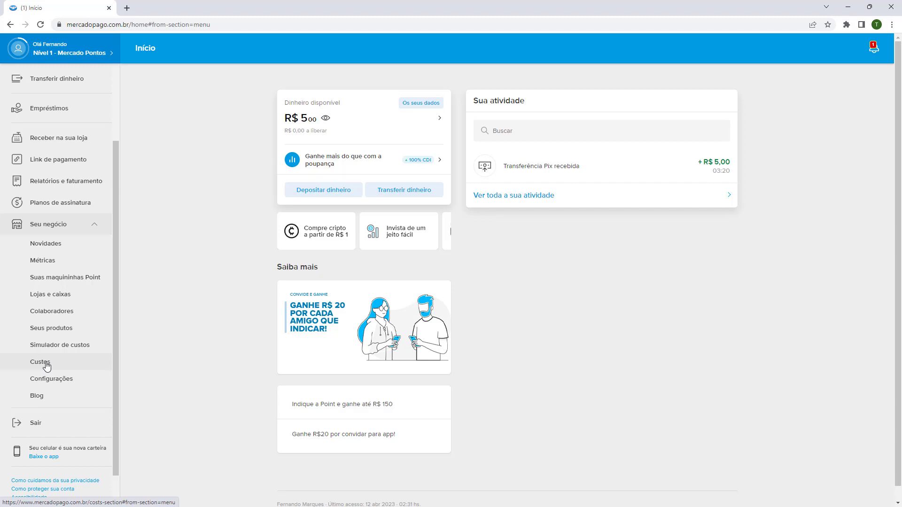
pyautogui.click(47, 365)
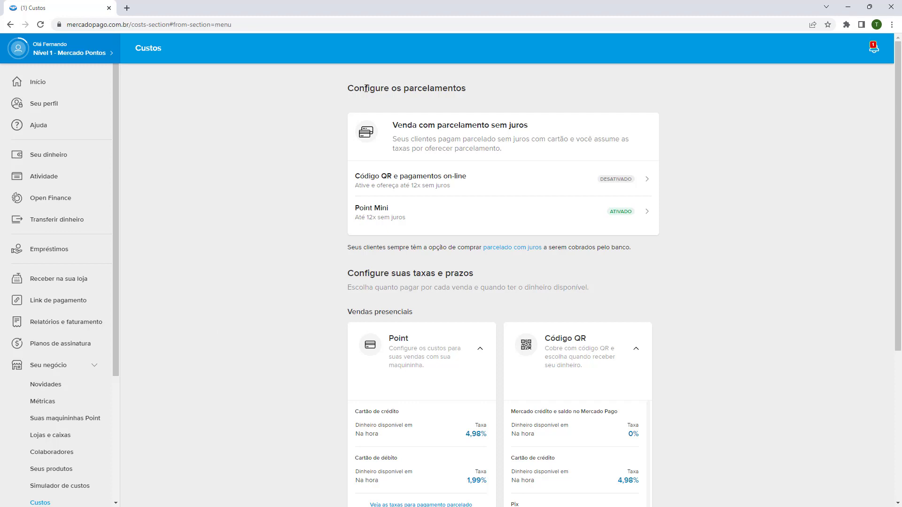
# - Review the Configure os parcelamentos section and open its Código QR e pagamentos on-line settings
pyautogui.moveTo(342, 89); pyautogui.dragTo(409, 90)
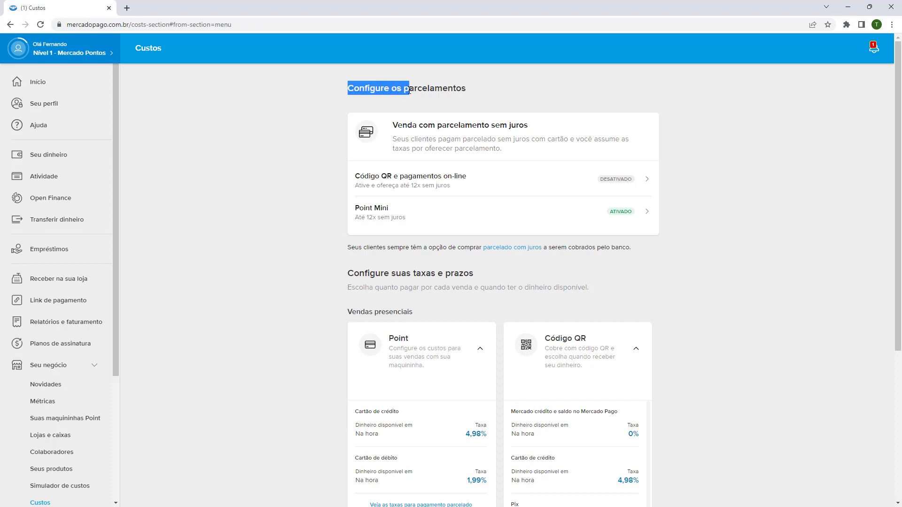
pyautogui.click(409, 90)
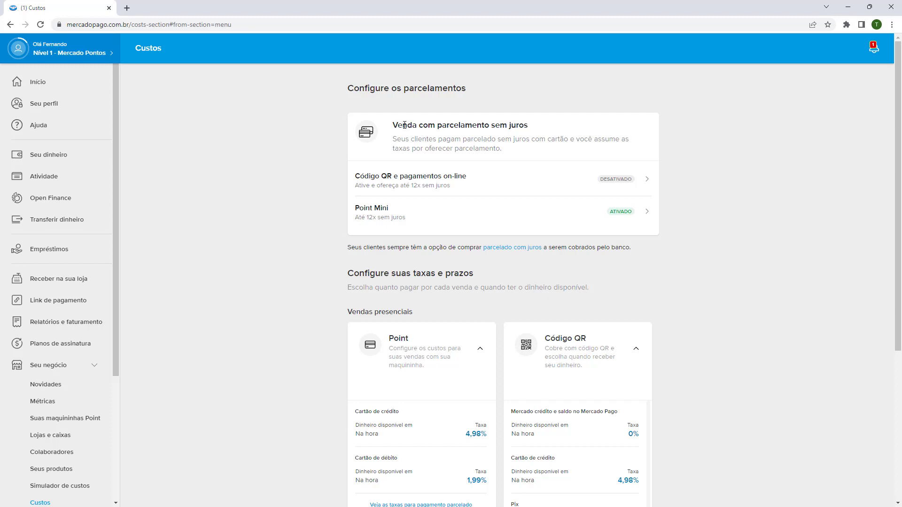
pyautogui.moveTo(446, 125); pyautogui.dragTo(469, 125)
pyautogui.click(420, 138)
pyautogui.moveTo(393, 138); pyautogui.dragTo(554, 139)
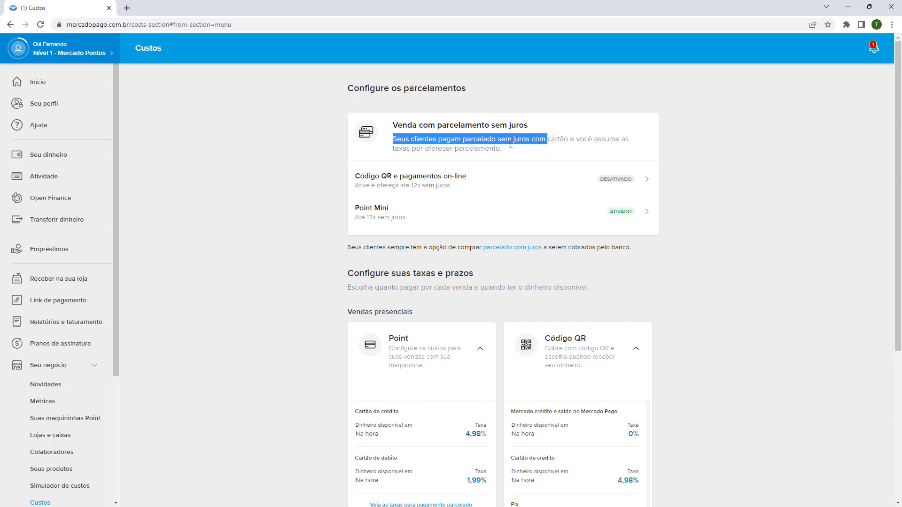
pyautogui.click(482, 147)
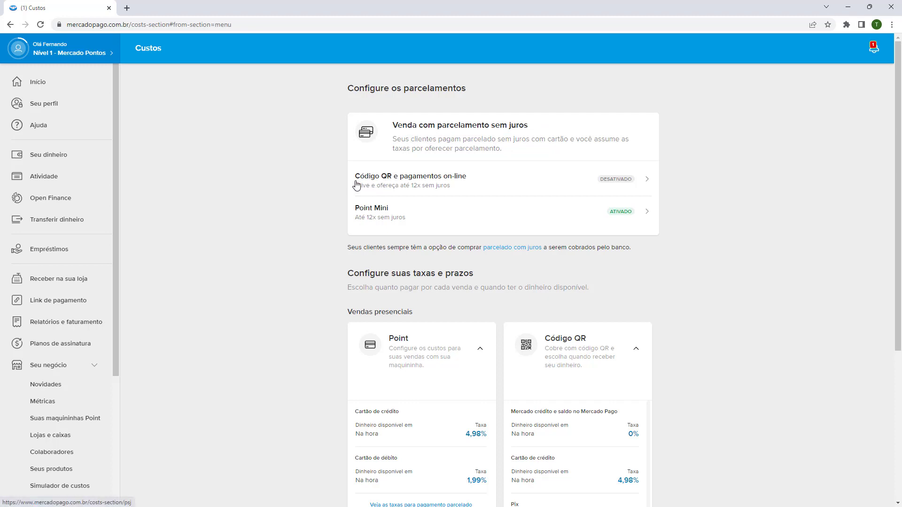
pyautogui.click(444, 183)
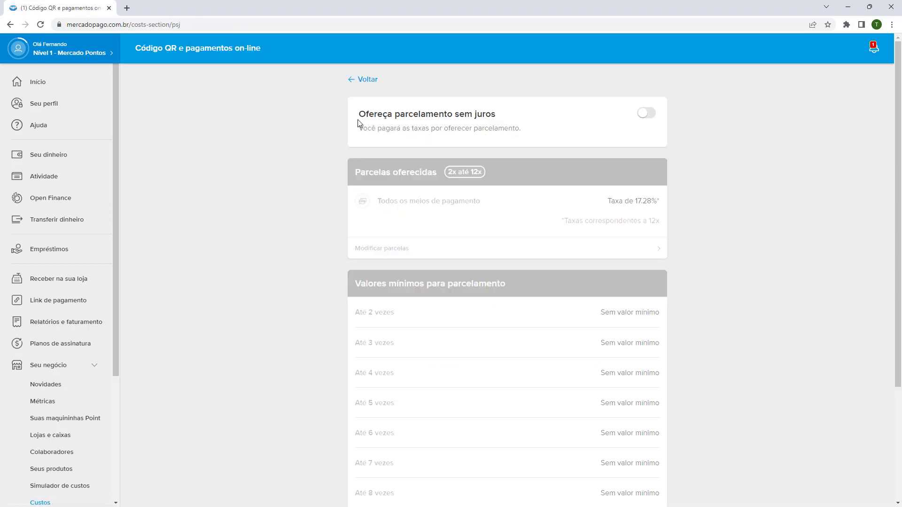
# - Turn on Ofereça parcelamento sem juros for QR code and online payments
pyautogui.moveTo(359, 119); pyautogui.dragTo(483, 120)
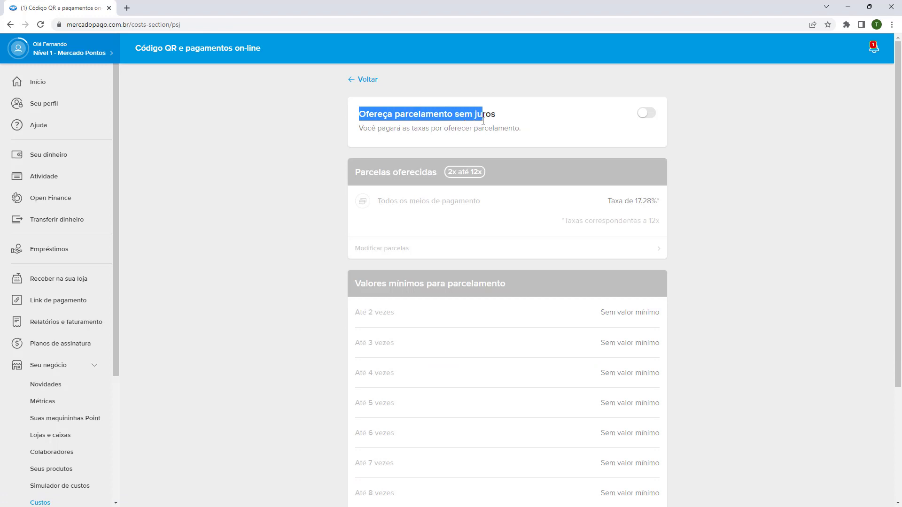
pyautogui.click(483, 120)
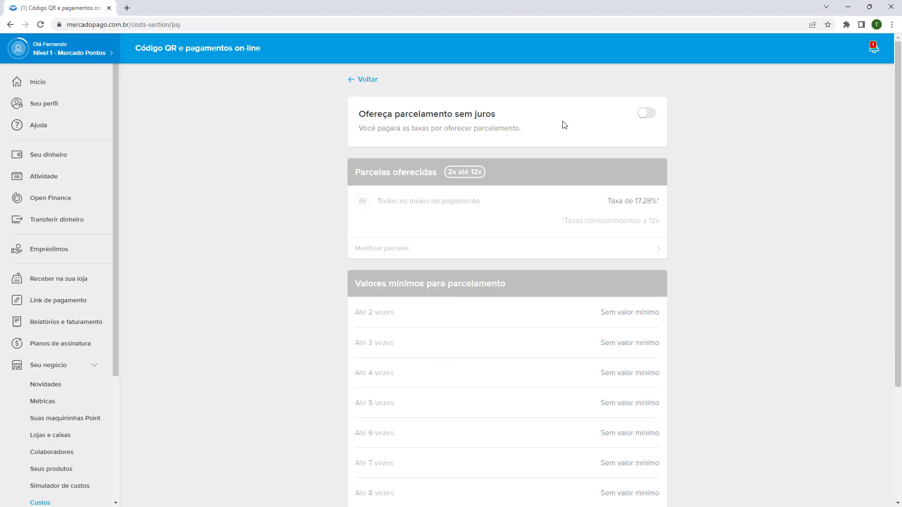
pyautogui.click(644, 114)
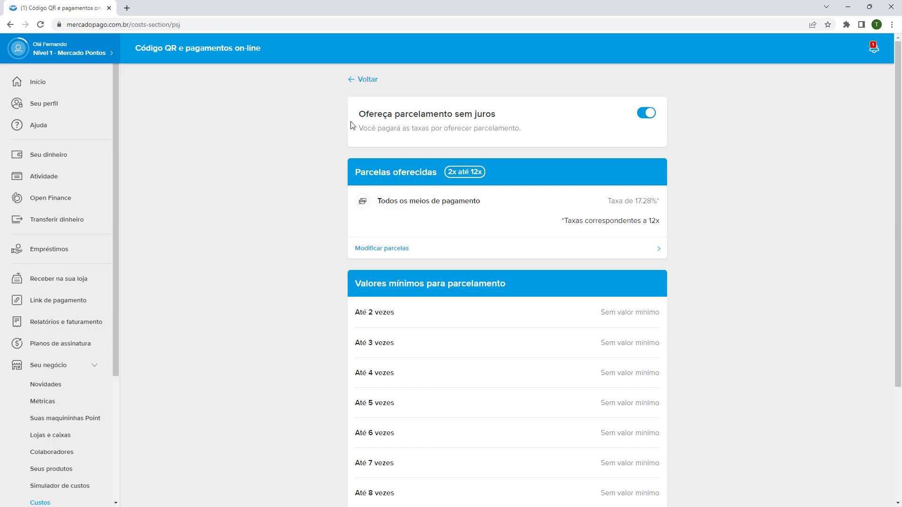
# - Modify the Parcelas oferecidas setting so that installments are offered up to 3x (Até 3x)
pyautogui.moveTo(357, 113); pyautogui.dragTo(365, 113)
pyautogui.click(367, 113)
pyautogui.moveTo(356, 173); pyautogui.dragTo(397, 175)
pyautogui.click(398, 174)
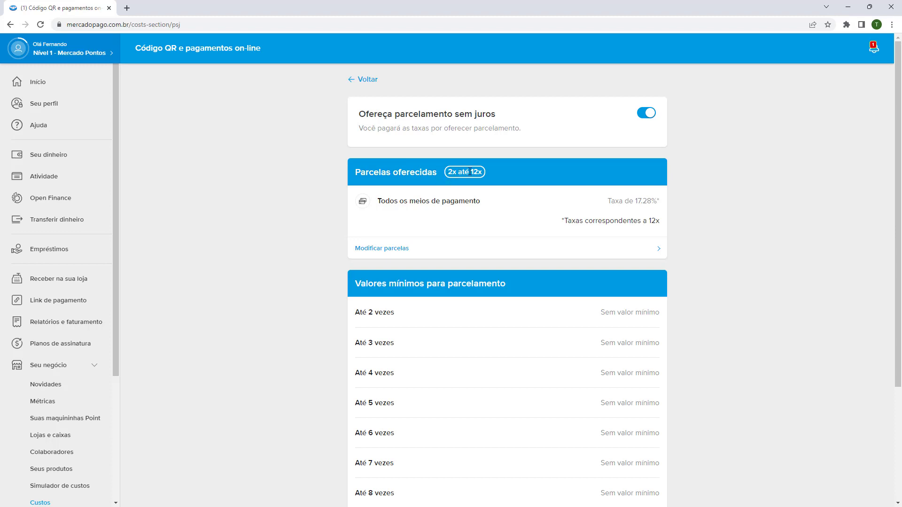
pyautogui.click(399, 251)
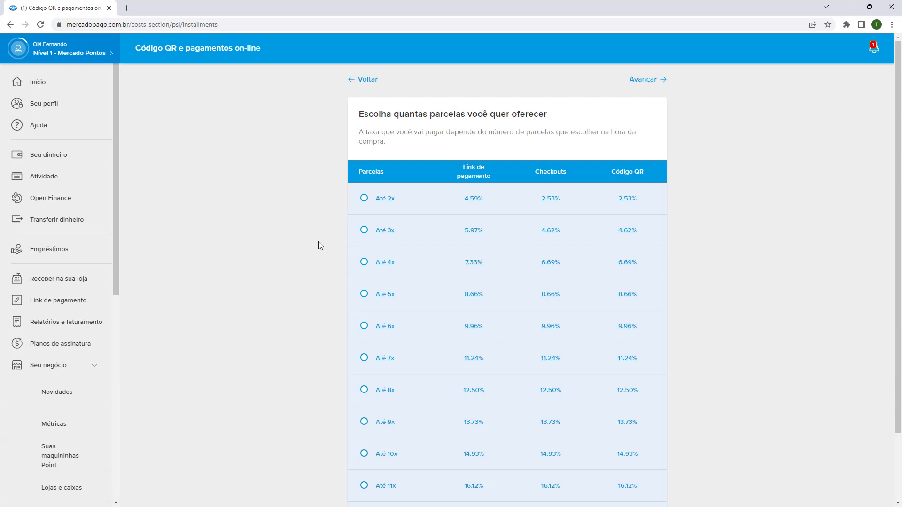
pyautogui.scroll(-1, 317, 242)
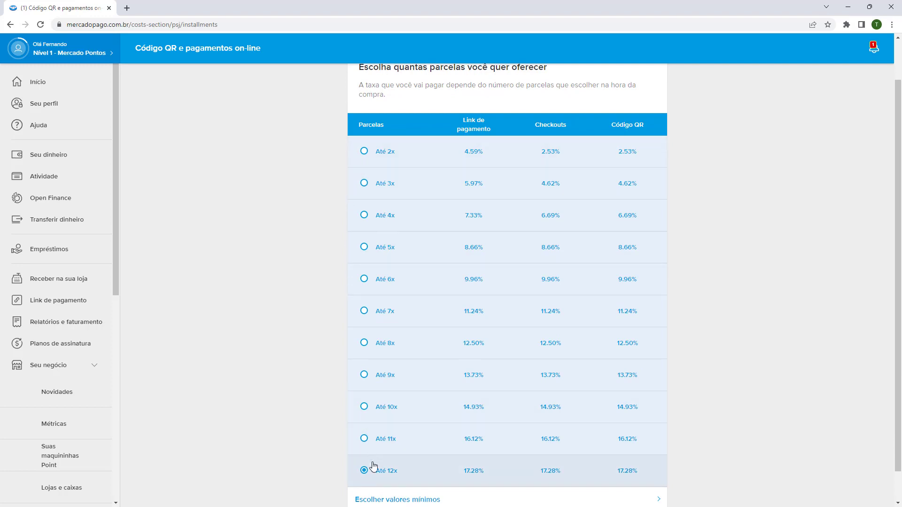
pyautogui.click(379, 192)
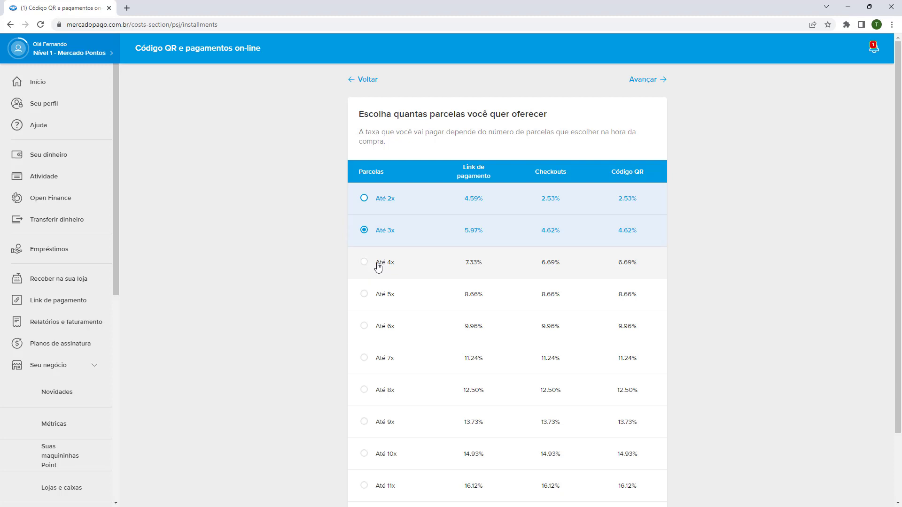
pyautogui.scroll(-1, 386, 273)
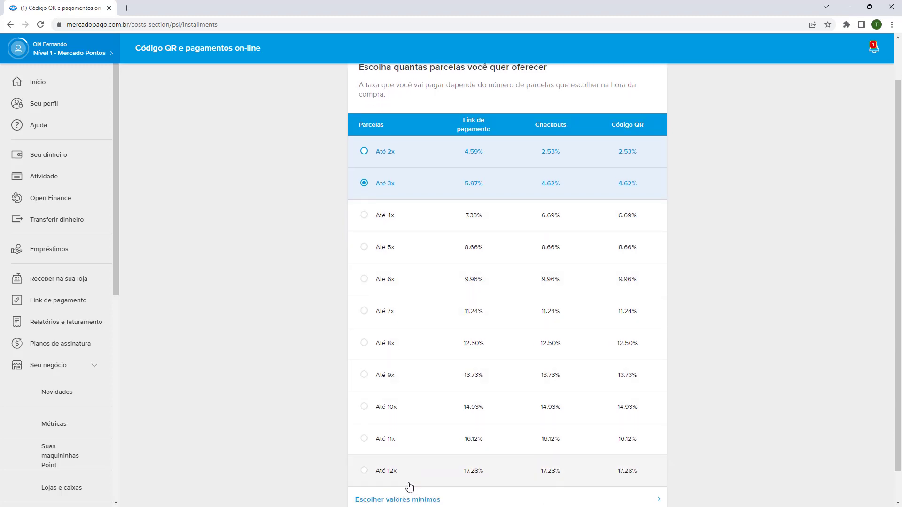
pyautogui.scroll(1, 424, 406)
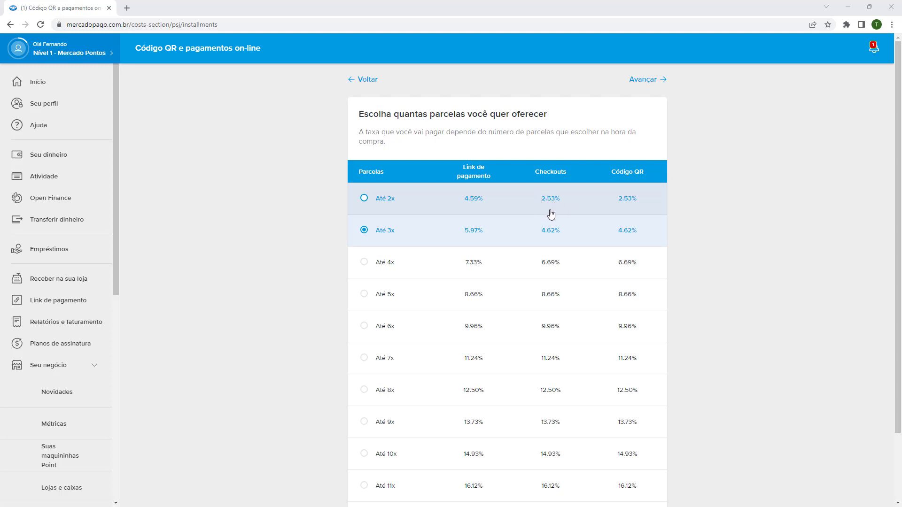
# - Check the installment fees for payment link, checkouts and QR code, and proceed to the minimum installment values
pyautogui.scroll(-2, 537, 303)
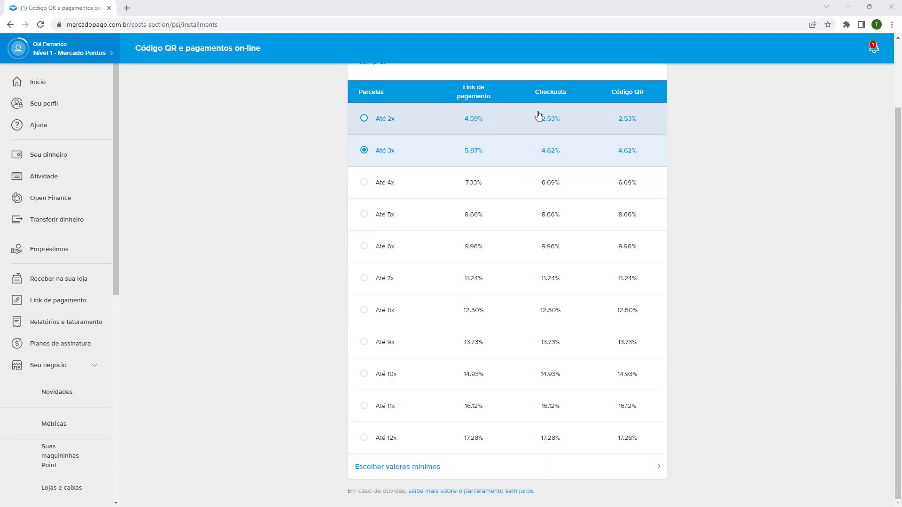
pyautogui.scroll(3, 533, 155)
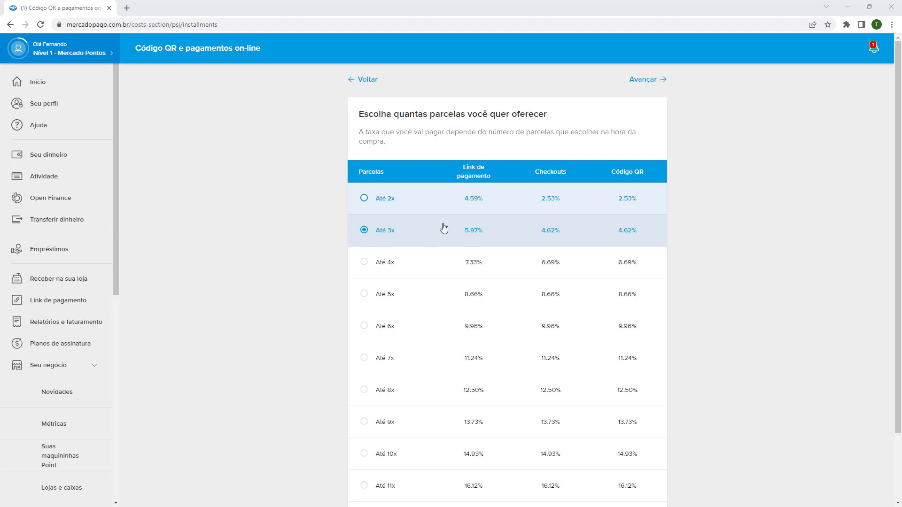
pyautogui.scroll(-2, 509, 225)
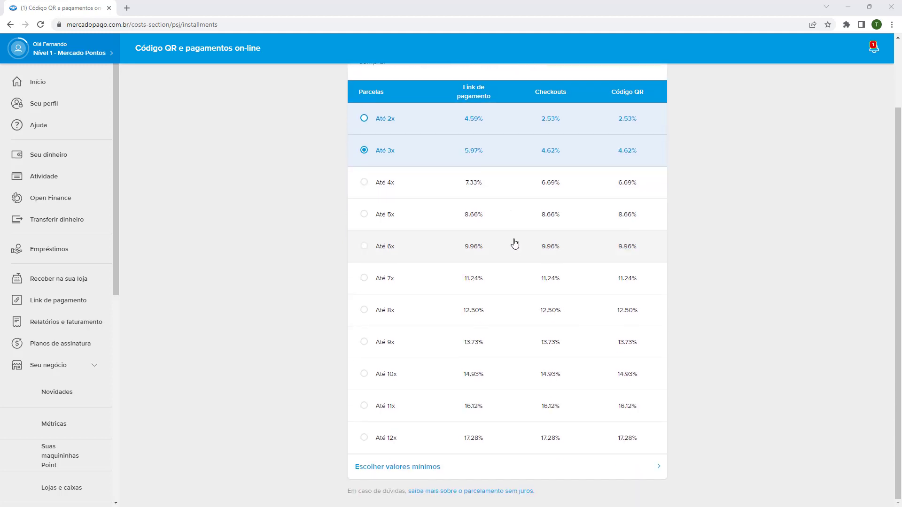
pyautogui.scroll(2, 518, 350)
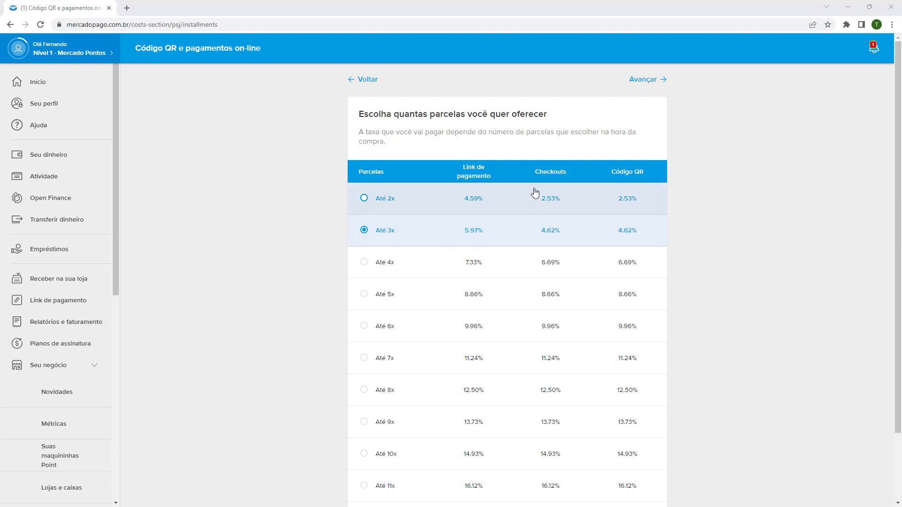
pyautogui.click(639, 85)
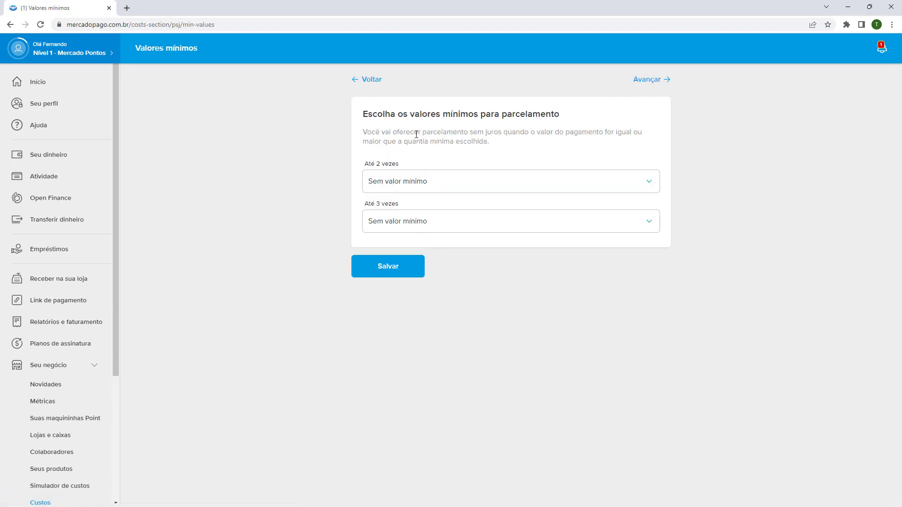
# - Set the minimum value for interest-free installments of Até 2 vezes to Mínimo de R$50
pyautogui.moveTo(363, 115); pyautogui.dragTo(435, 118)
pyautogui.click(409, 131)
pyautogui.doubleClick(390, 163)
pyautogui.click(364, 196)
pyautogui.doubleClick(390, 203)
pyautogui.click(386, 204)
pyautogui.click(382, 183)
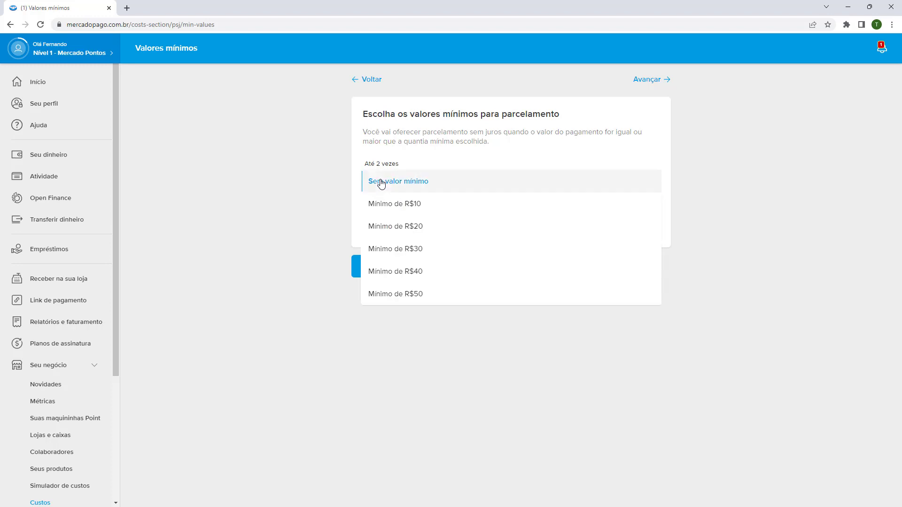
pyautogui.click(380, 295)
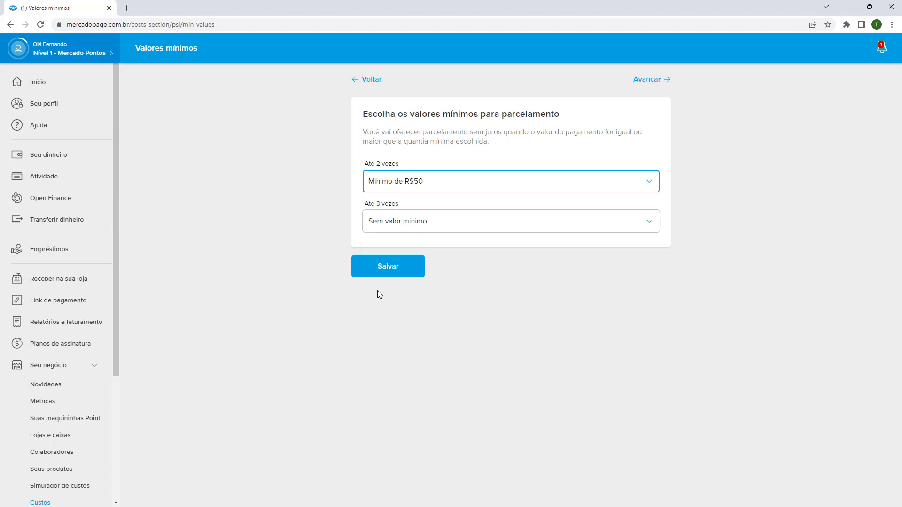
pyautogui.moveTo(399, 164); pyautogui.dragTo(383, 163)
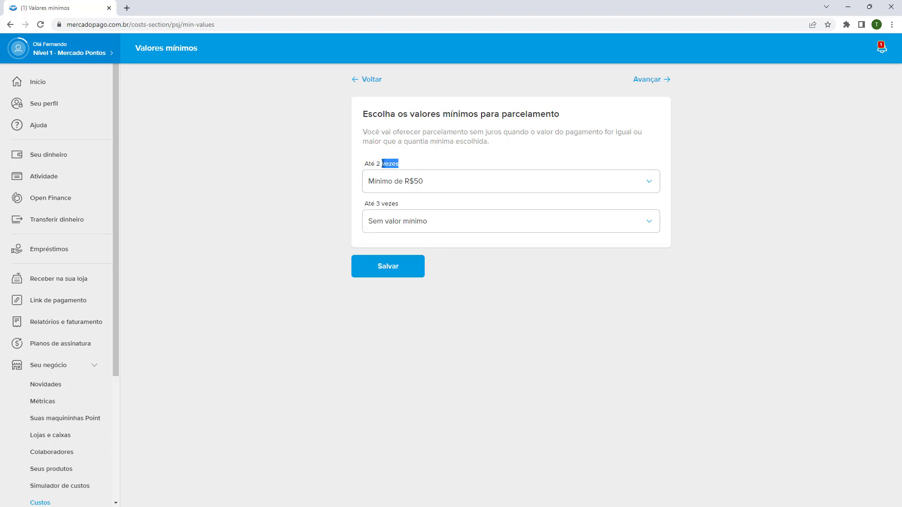
pyautogui.click(382, 164)
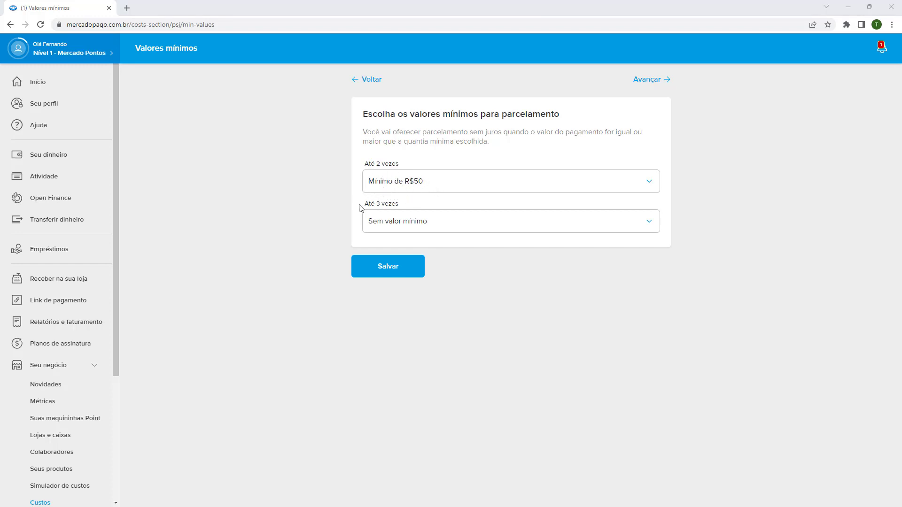
# - Set the minimum value for interest-free installments of Até 3 vezes to Mínimo de R$75
pyautogui.moveTo(361, 208); pyautogui.dragTo(405, 221)
pyautogui.click(382, 225)
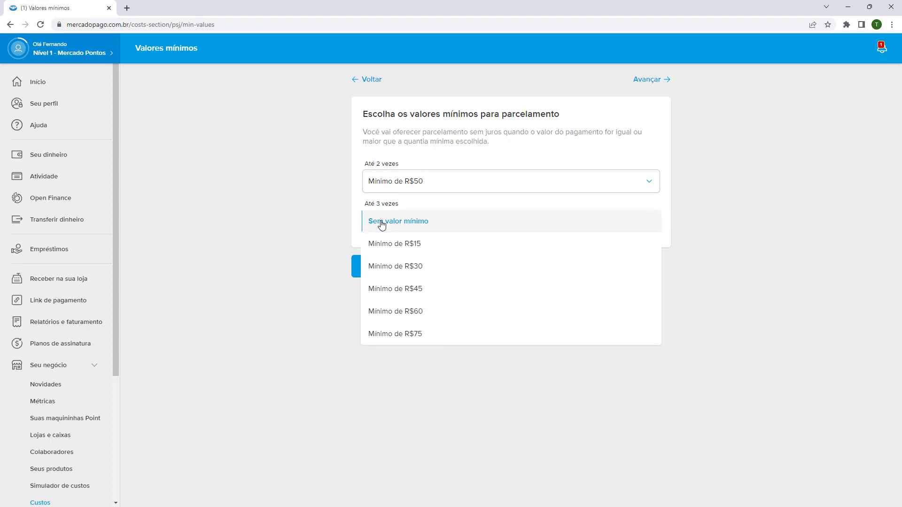
pyautogui.click(378, 335)
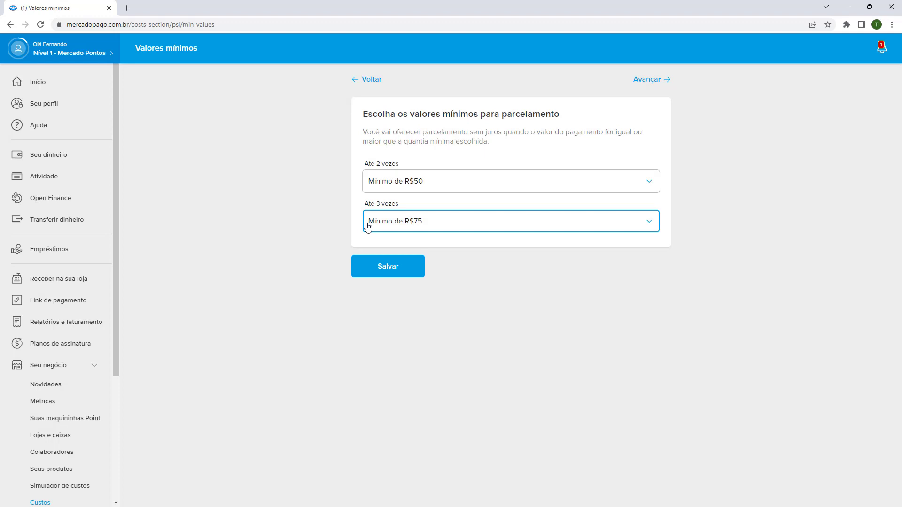
pyautogui.click(342, 191)
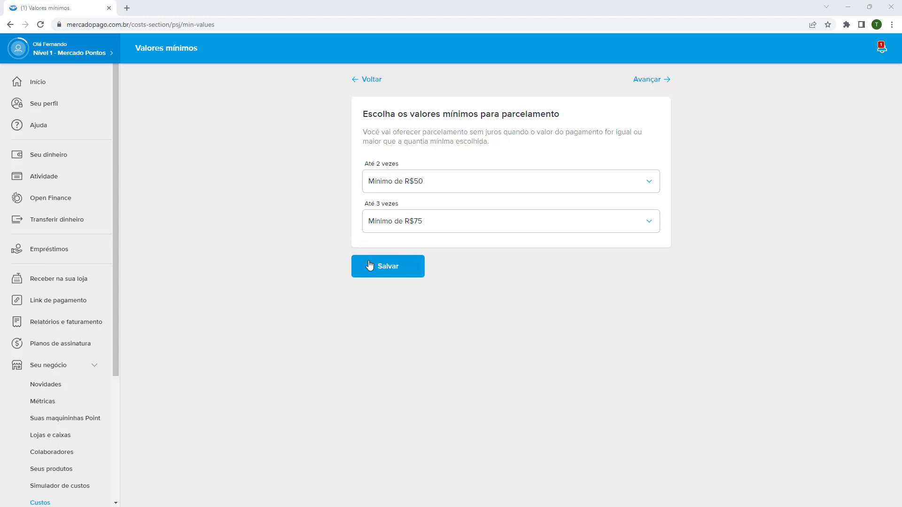
# - Save the minimum installment values and proceed to the Código QR e pagamentos on-line overview
pyautogui.click(382, 270)
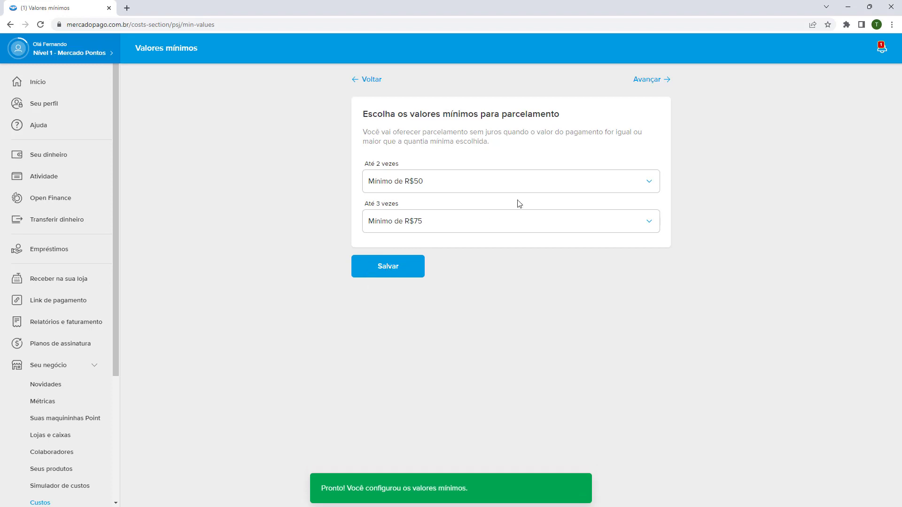
pyautogui.click(648, 84)
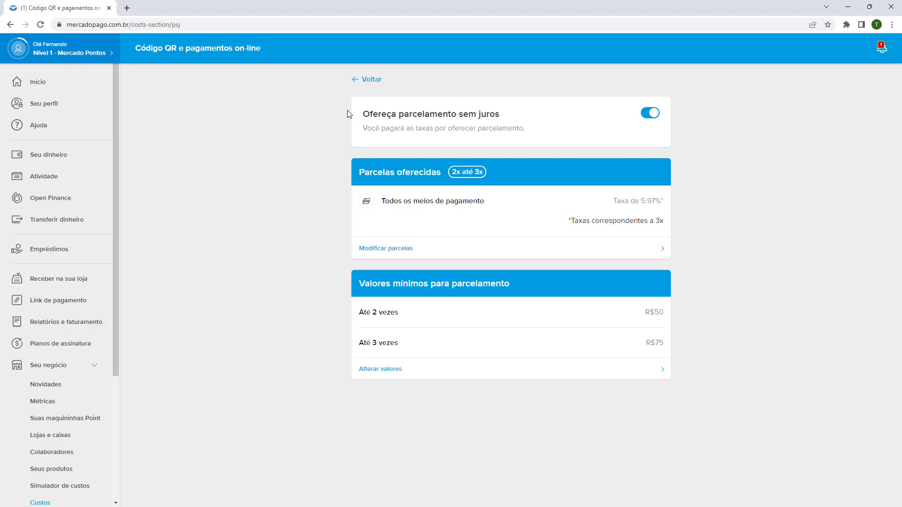
# - Turn Ofereça parcelamento sem juros off and back on, and return to the Custos page
pyautogui.click(647, 115)
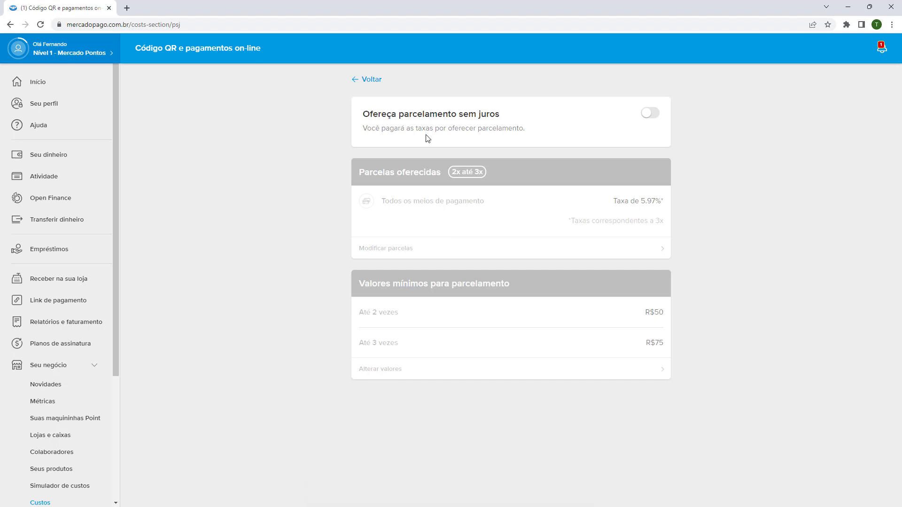
pyautogui.click(634, 109)
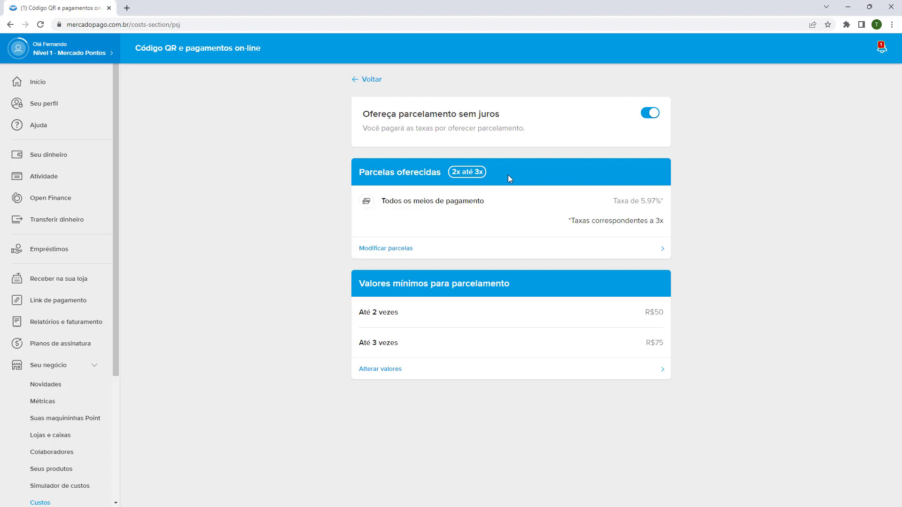
pyautogui.hotkey('alt', 'Left')
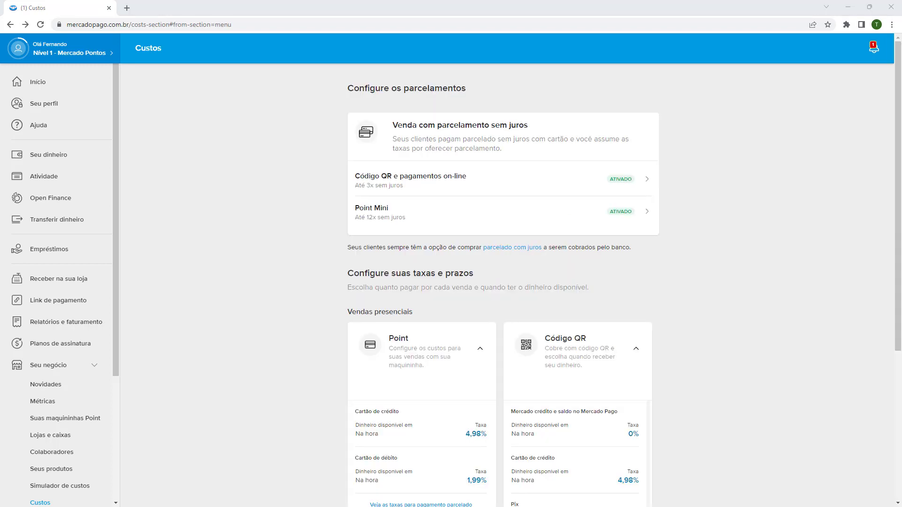